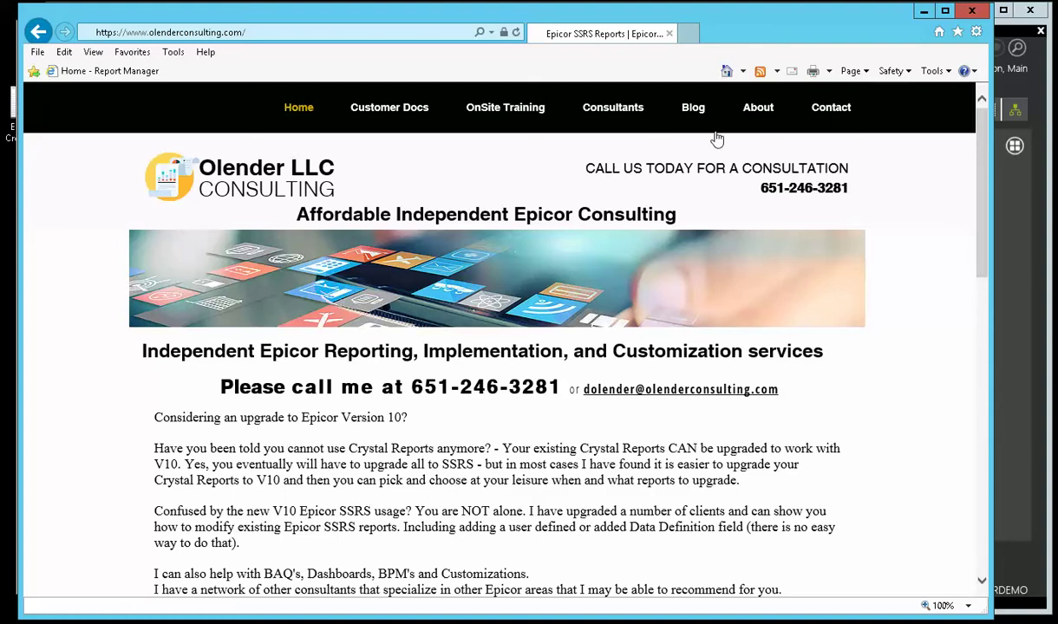
Switch to the Business Activity Query Designer and examine the RcvDtl and PORel tables and their join in the ShowDateDiff query
click(924, 11)
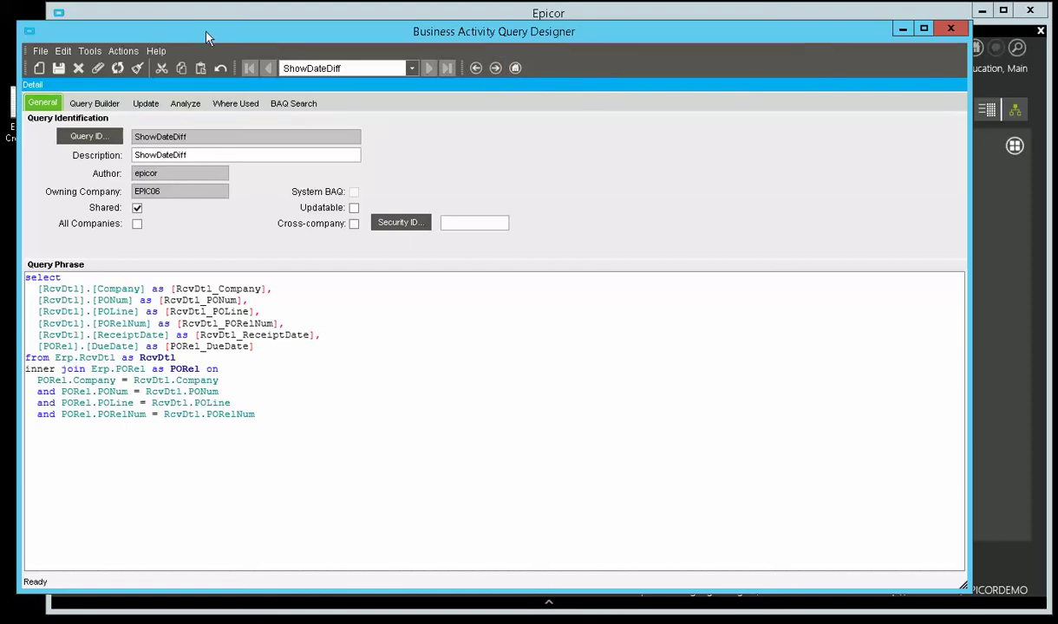
drag(196, 30, 212, 28)
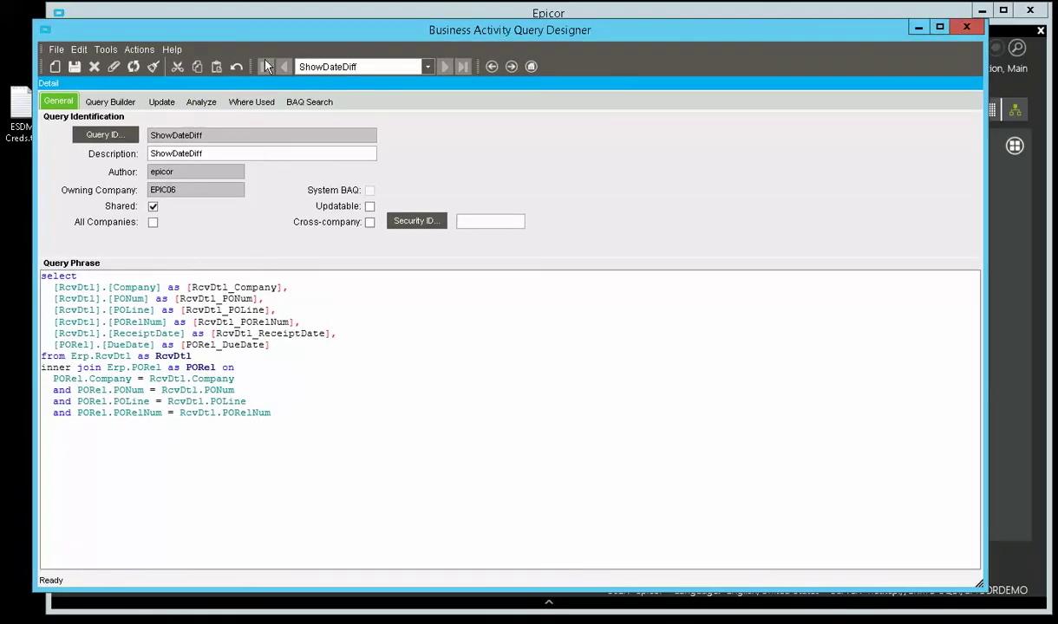
click(115, 105)
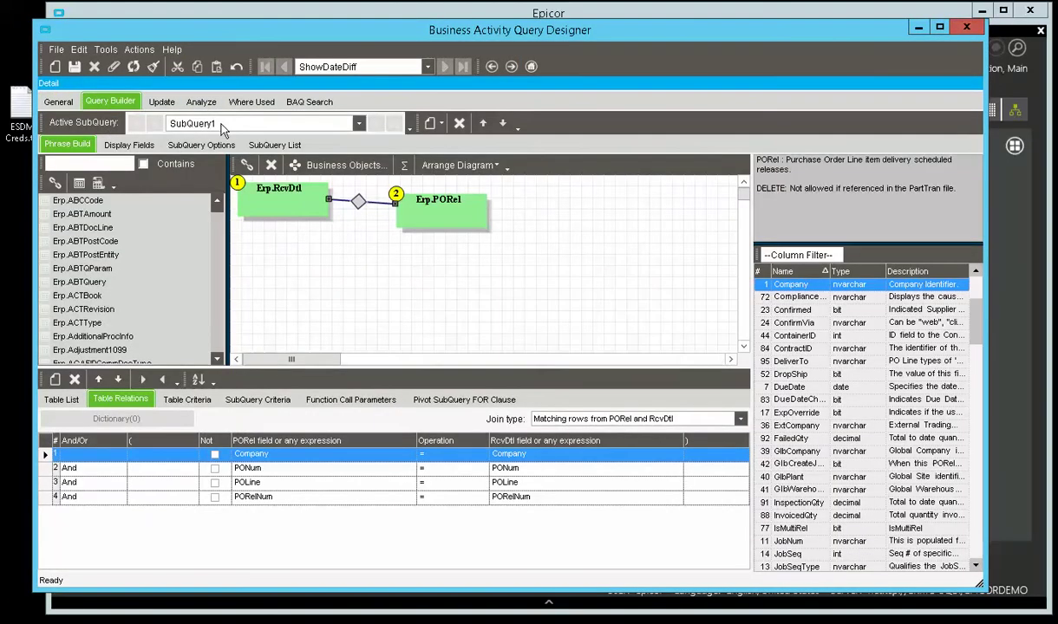
click(279, 206)
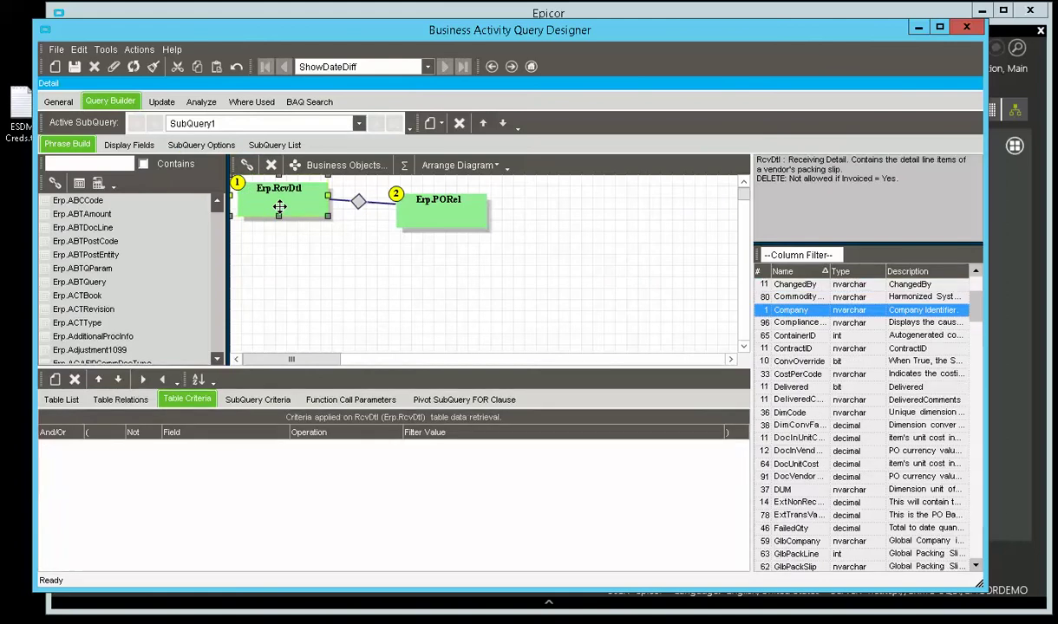
click(416, 217)
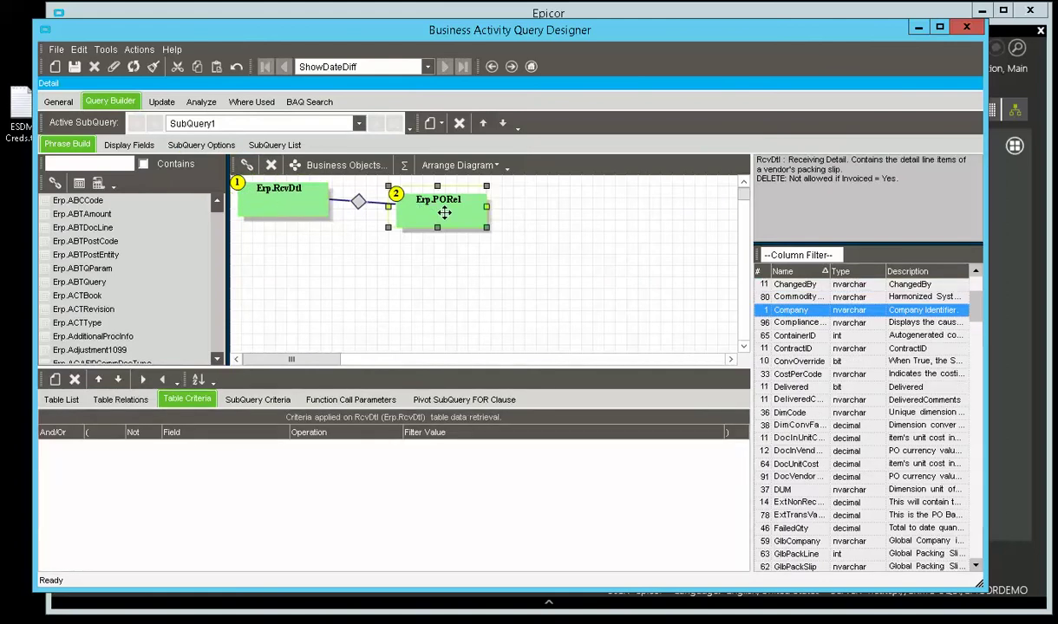
click(358, 201)
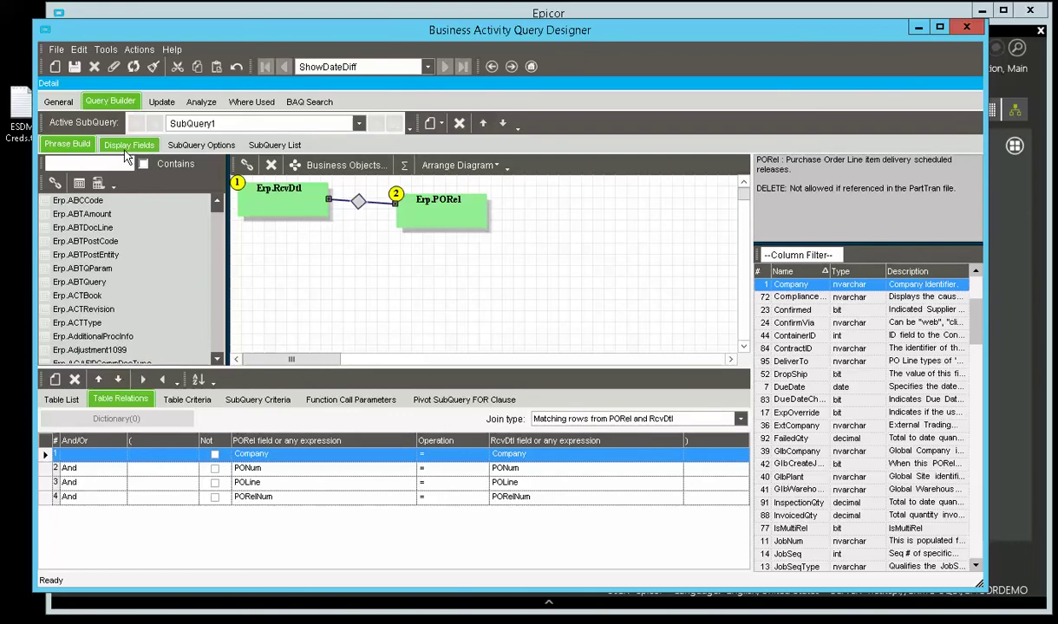
Test the ShowDateDiff query and review the receipt dates and due dates it returns
click(201, 103)
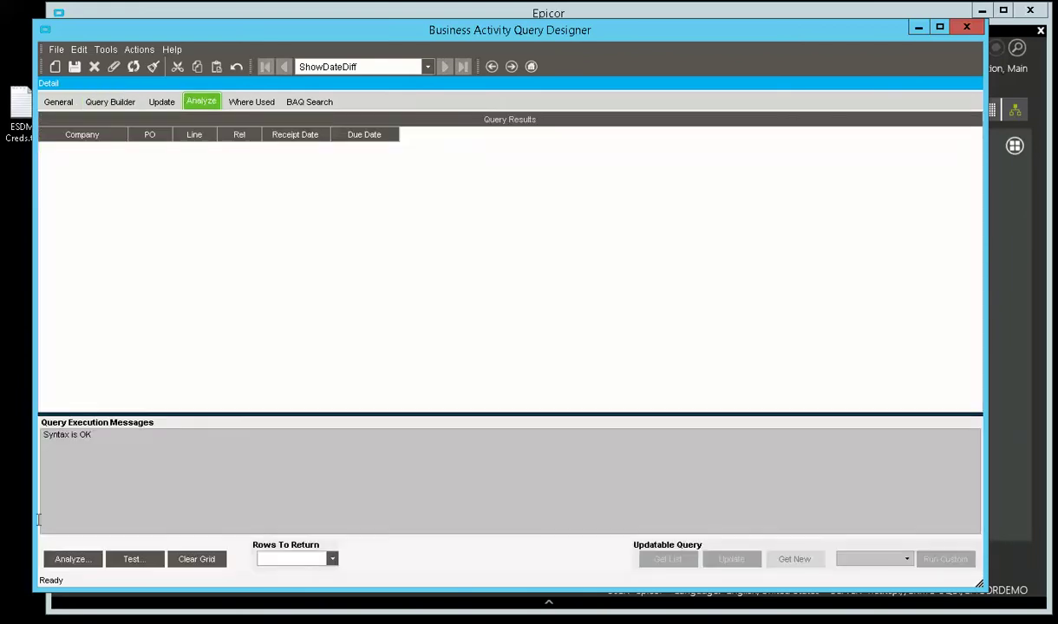
click(132, 560)
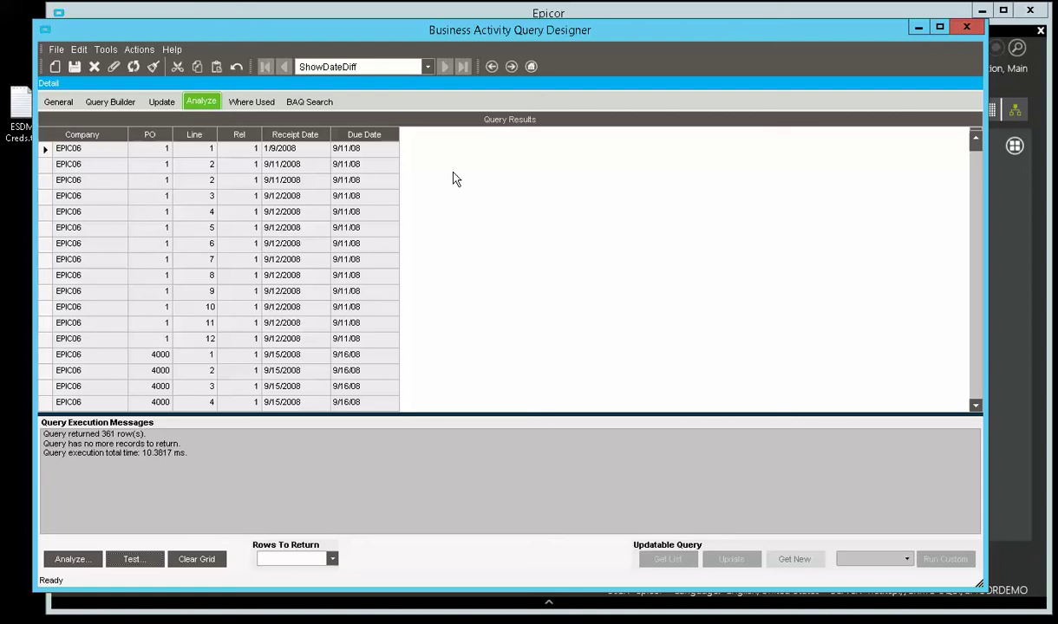
click(113, 101)
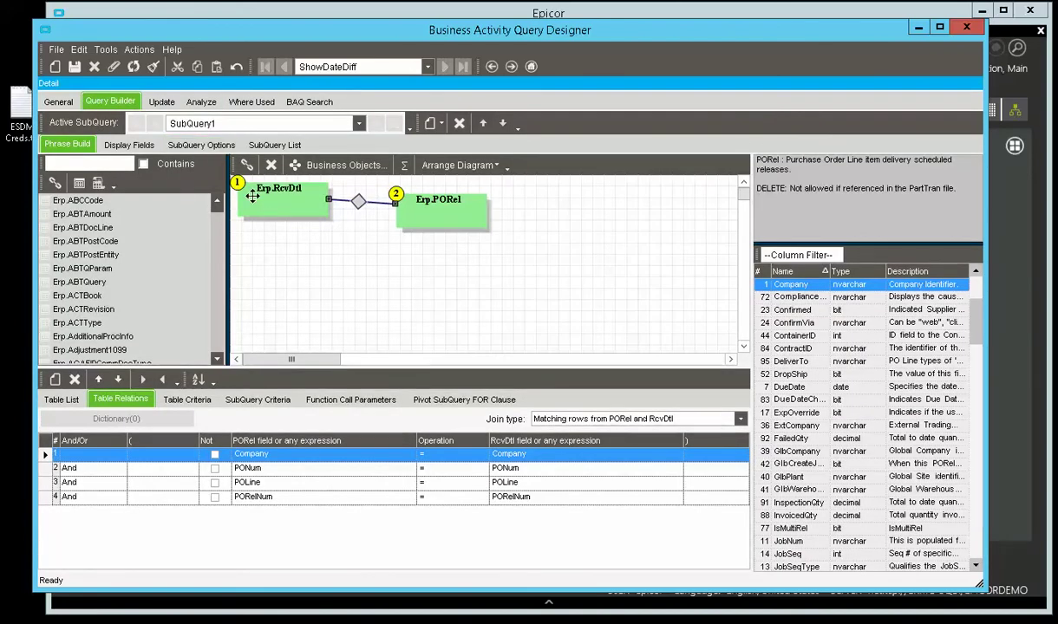
click(206, 101)
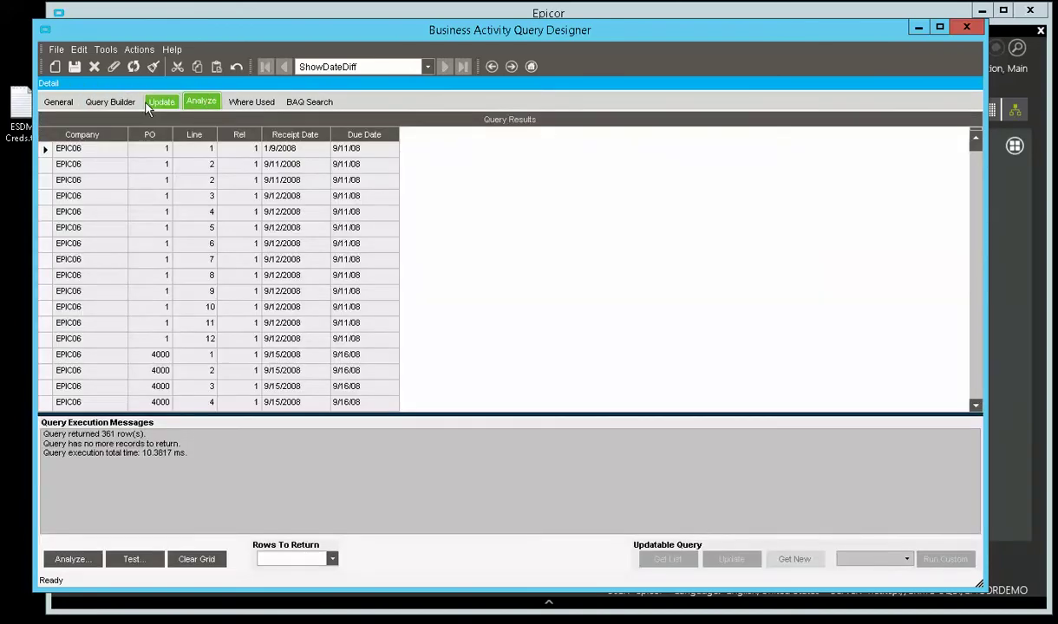
Create a calculated field named ShowDifference with the int data type in the query's display fields
click(112, 101)
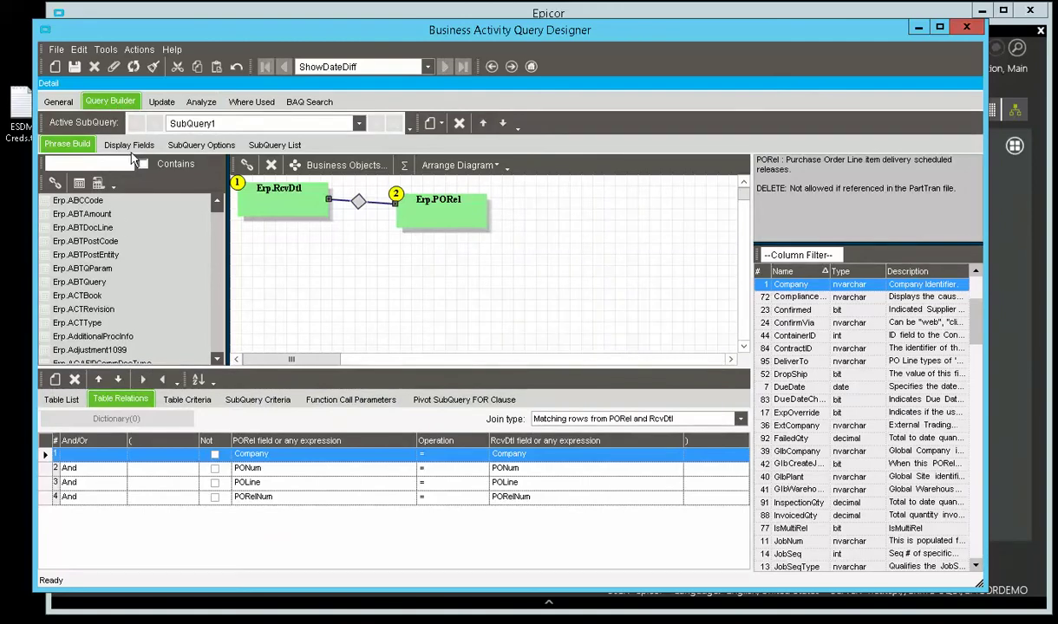
click(130, 146)
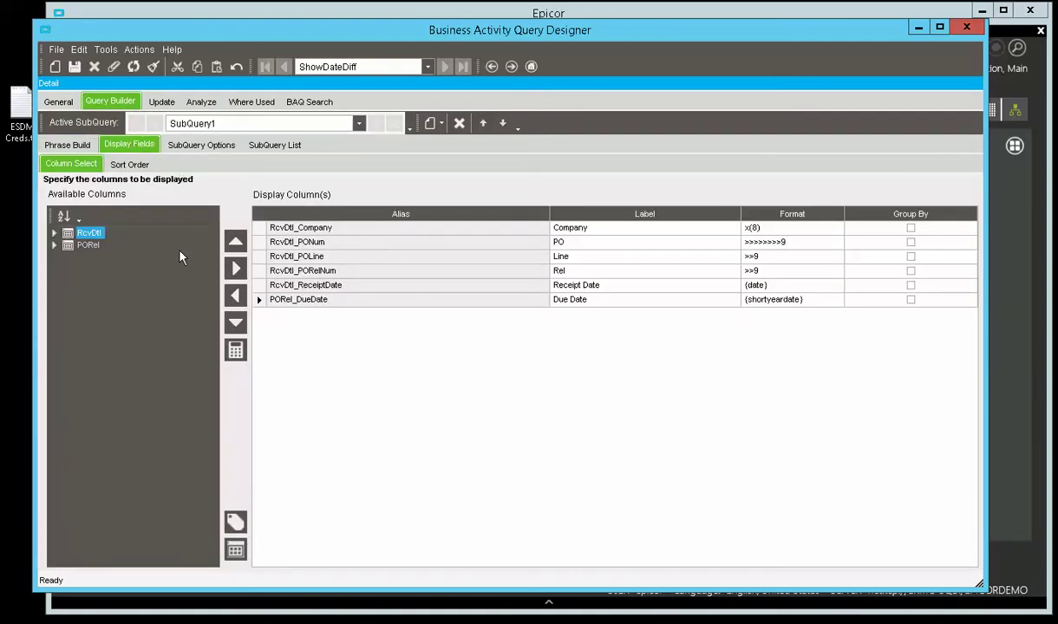
click(235, 350)
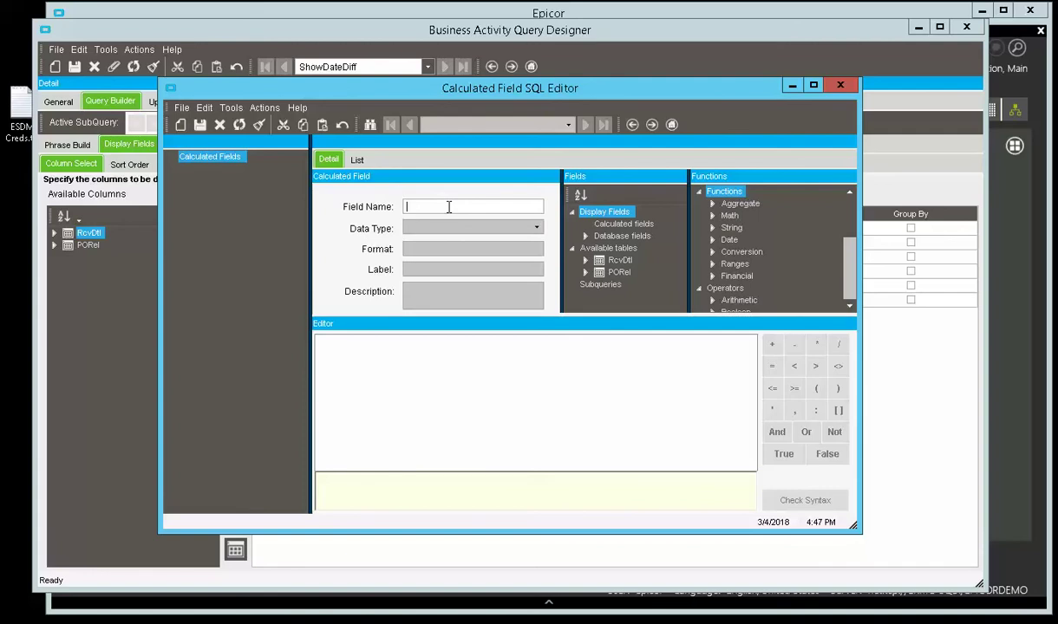
text(ShowDifference)
key(Tab)
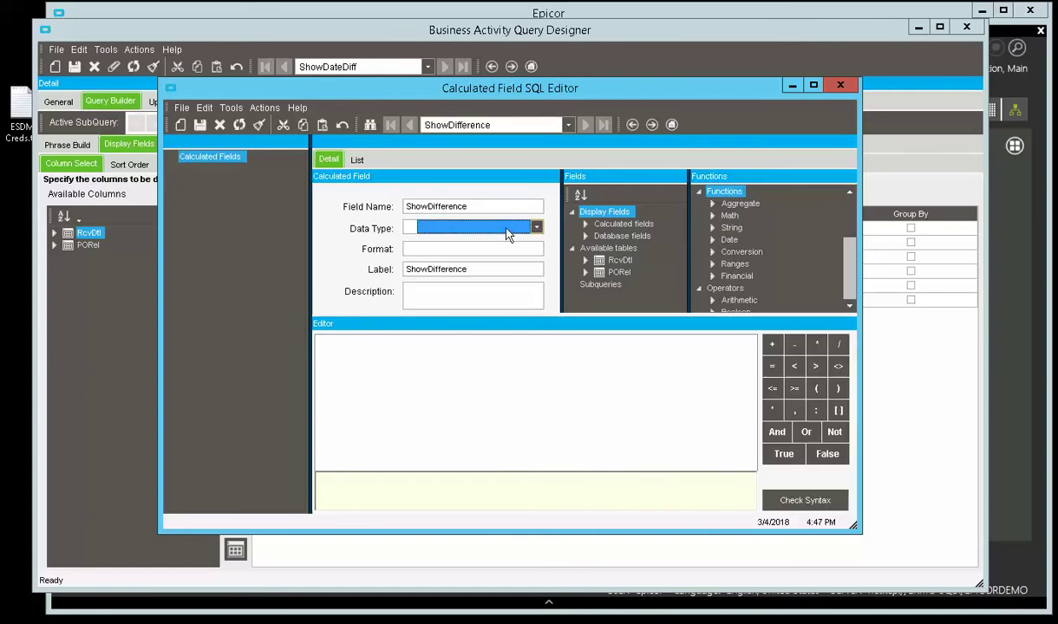
click(504, 227)
click(425, 254)
Begin the ShowDifference expression with "DateDiff(dd," and expand the list of database fields
click(378, 366)
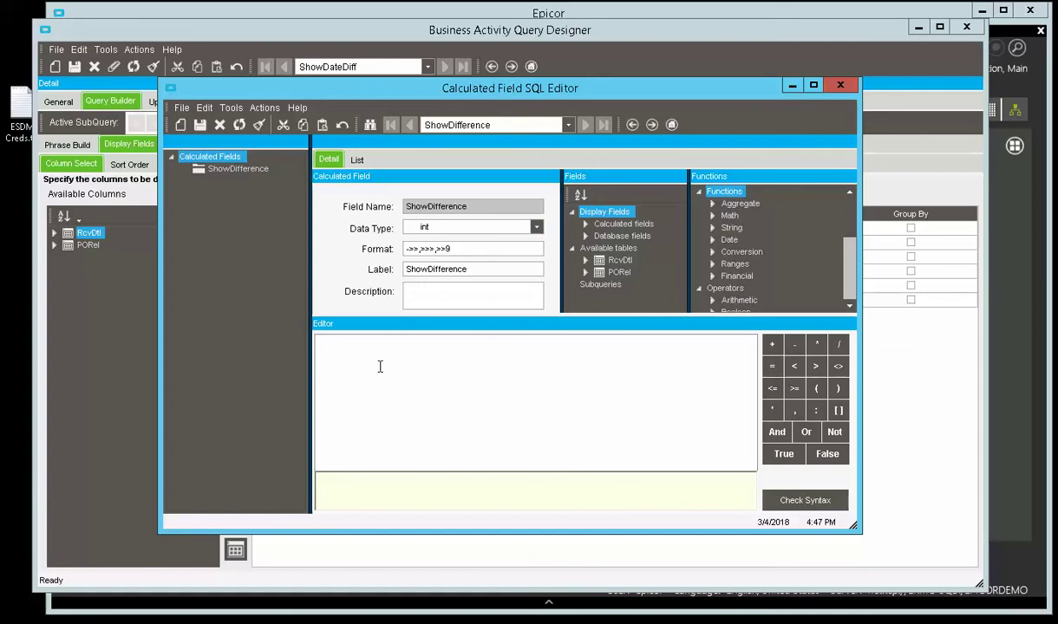
text(DateDi)
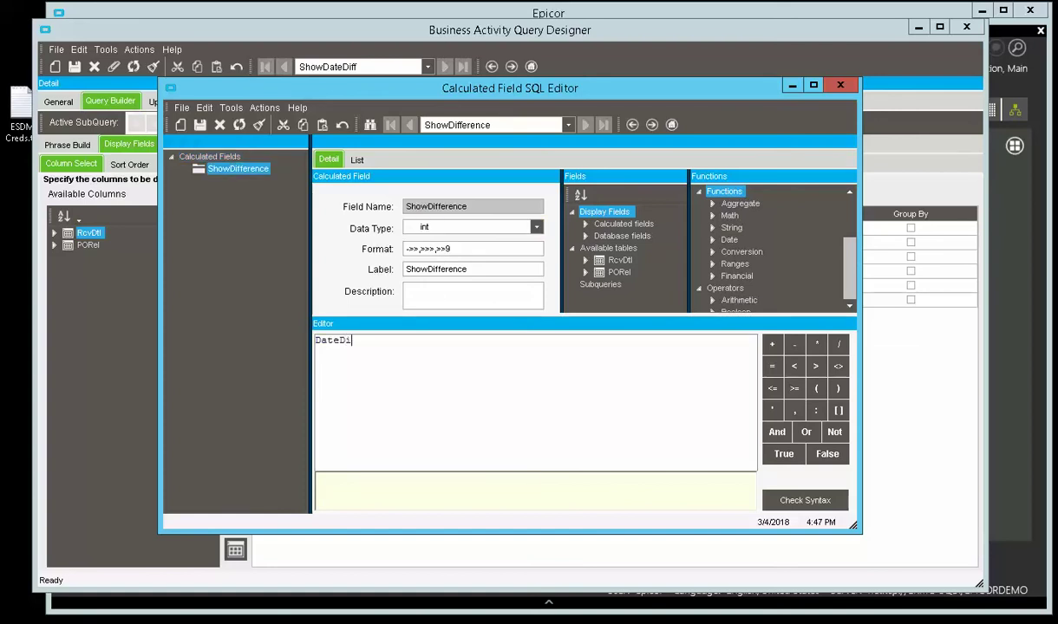
text(ff(dd,)
click(586, 237)
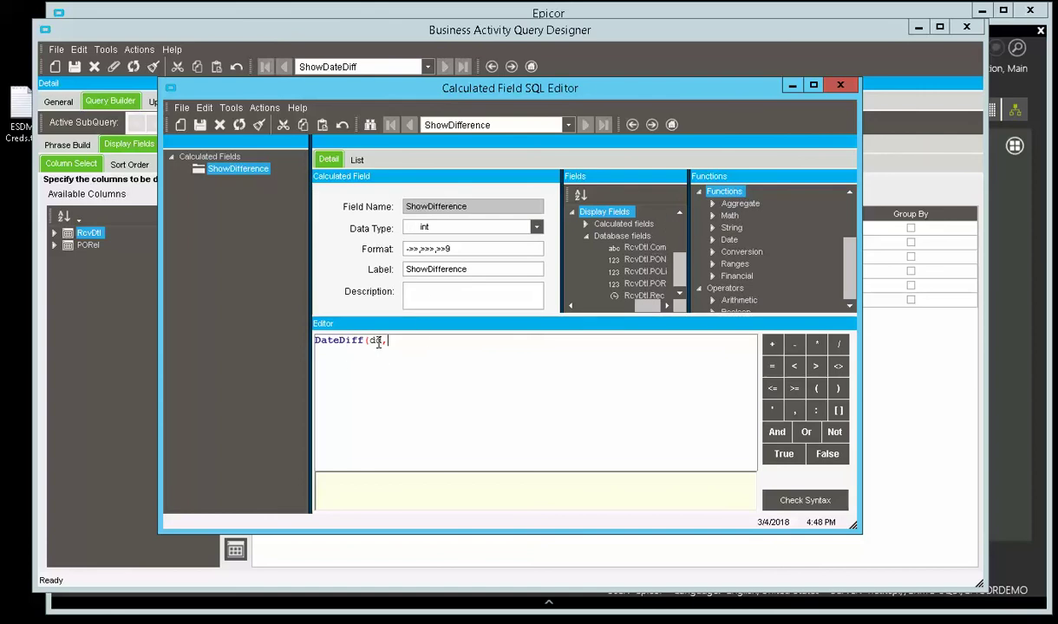
key(BackSpace)
text(,)
Complete the expression with PORel.DueDate and RcvDtl.ReceiptDate as comma-separated arguments, giving DateDiff(dd,PORel.DueDate,RcvDtl.ReceiptDate)
scroll(681, 252, down, 1)
scroll(683, 247, up, 1)
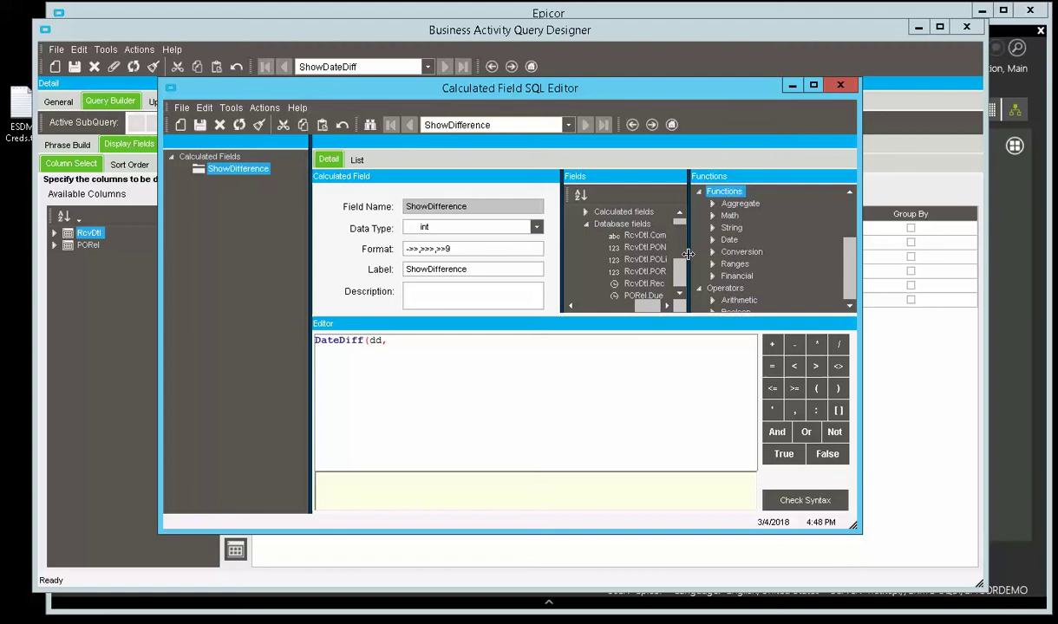
drag(690, 260, 724, 274)
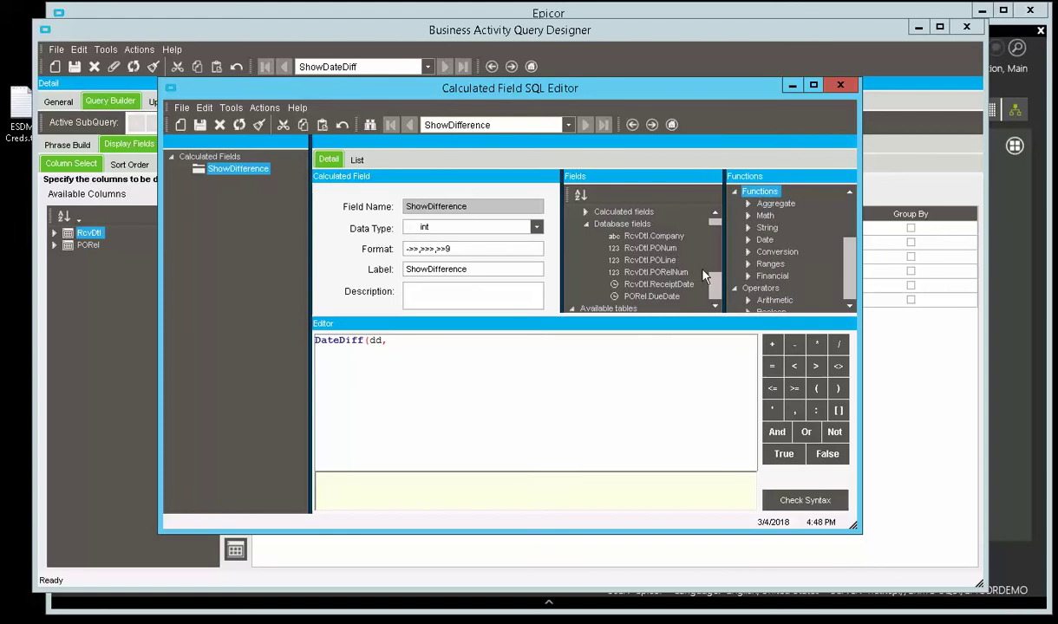
double_click(655, 297)
text(-)
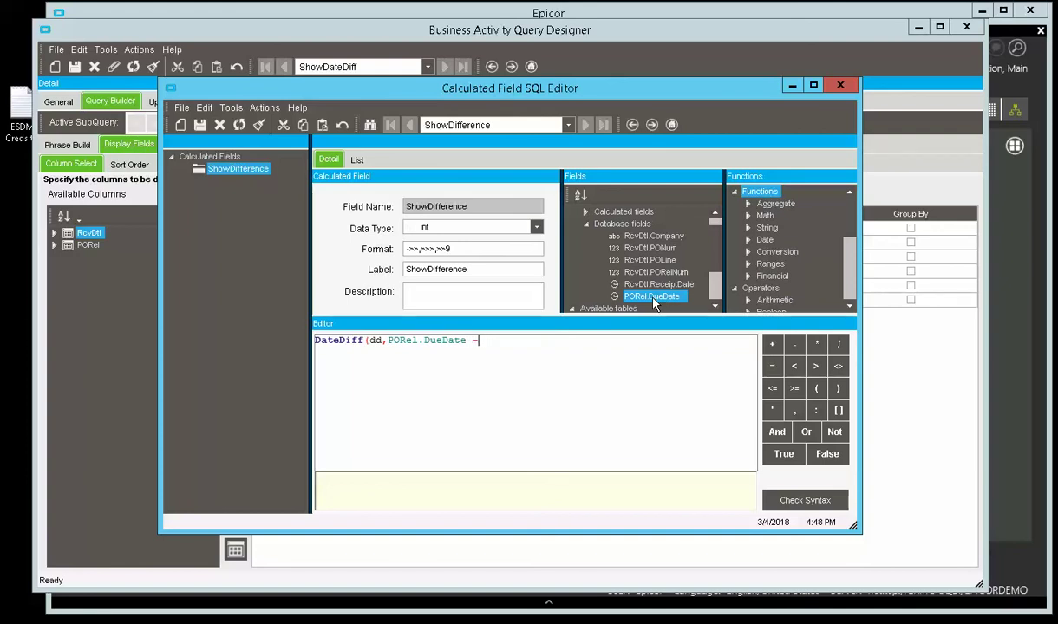
key(BackSpace)
key(BackSpace)
key(BackSpace)
key(BackSpace)
text(el.DueDate,)
double_click(674, 284)
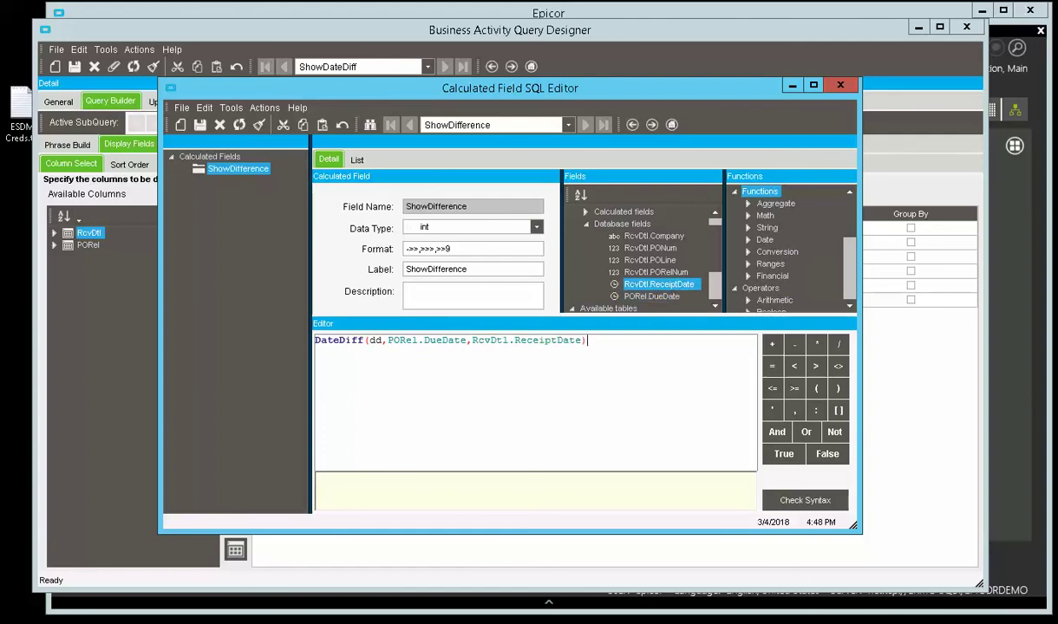
Check the syntax of the ShowDifference expression and close the calculated field editor
click(771, 497)
click(571, 384)
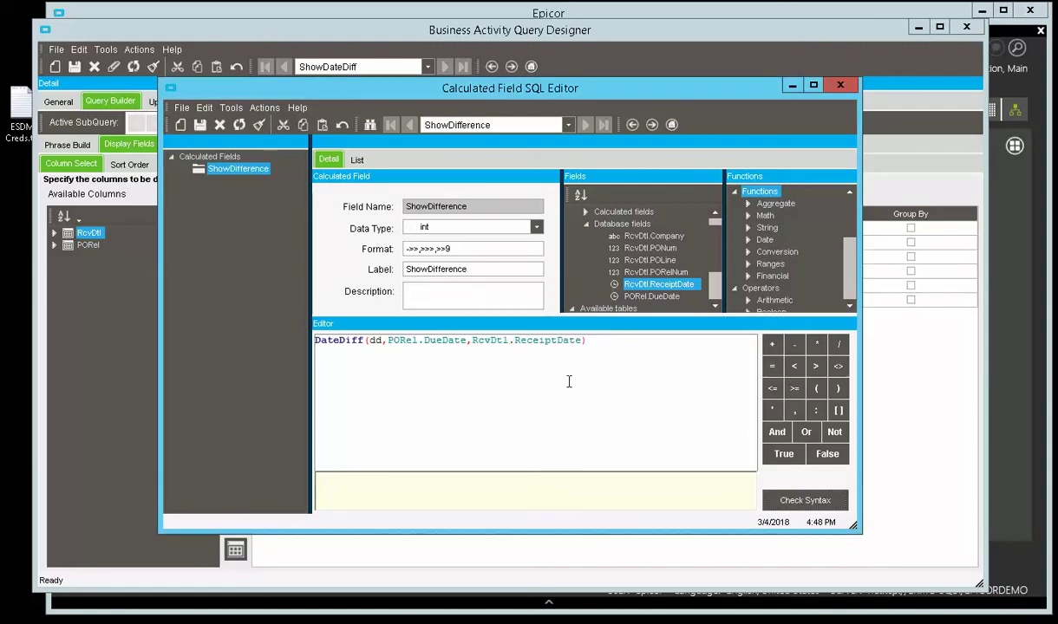
click(838, 85)
Test the query again and compare ShowDifference with the receipt and due dates, including PO 4000 line 1
click(203, 102)
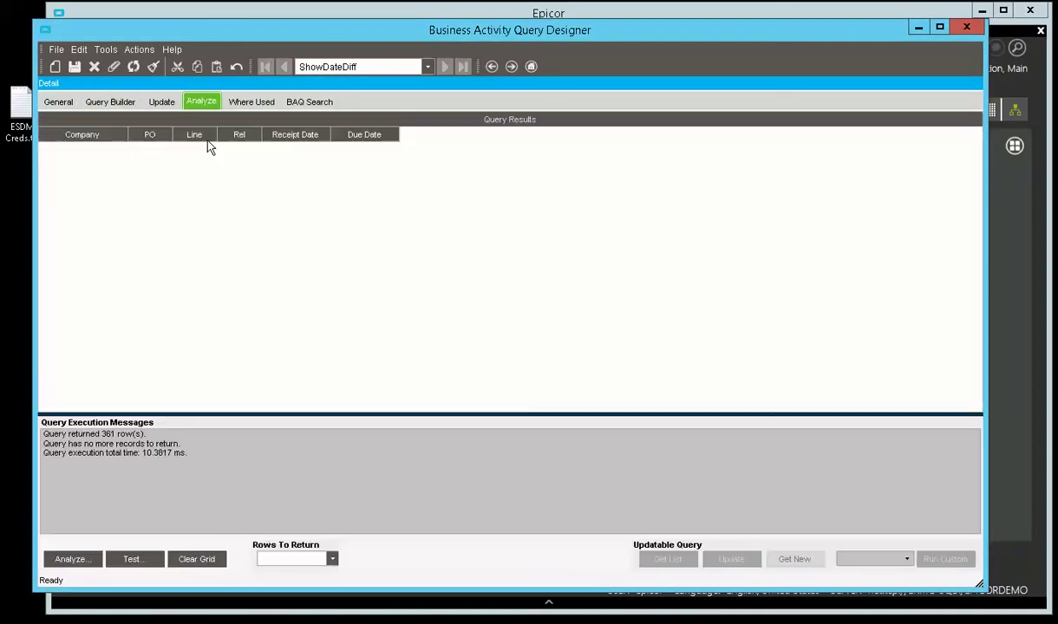
click(132, 561)
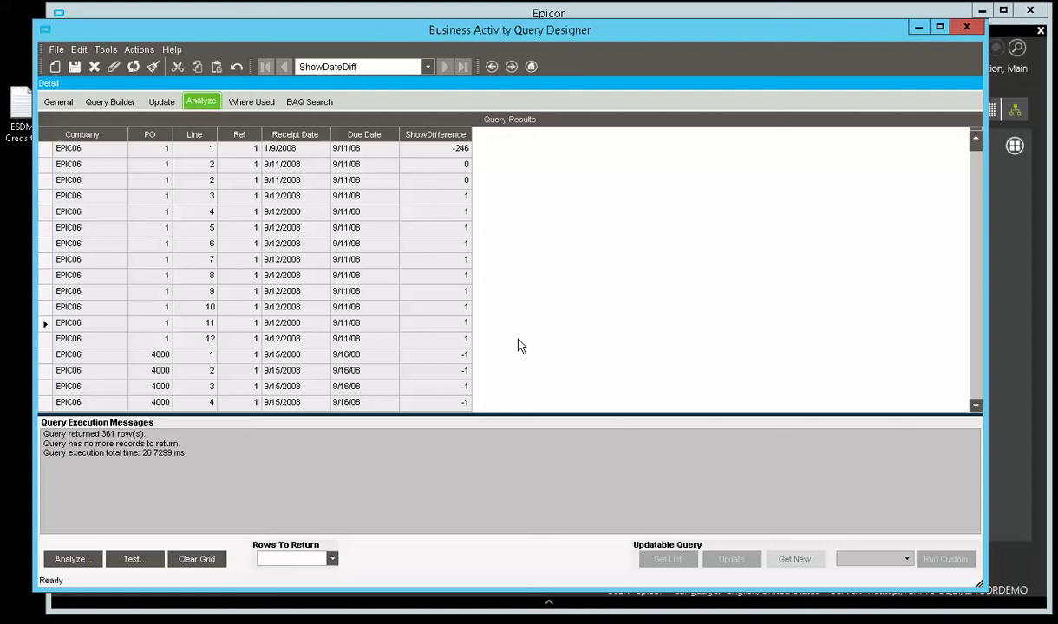
scroll(534, 356, down, 7)
scroll(467, 281, up, 6)
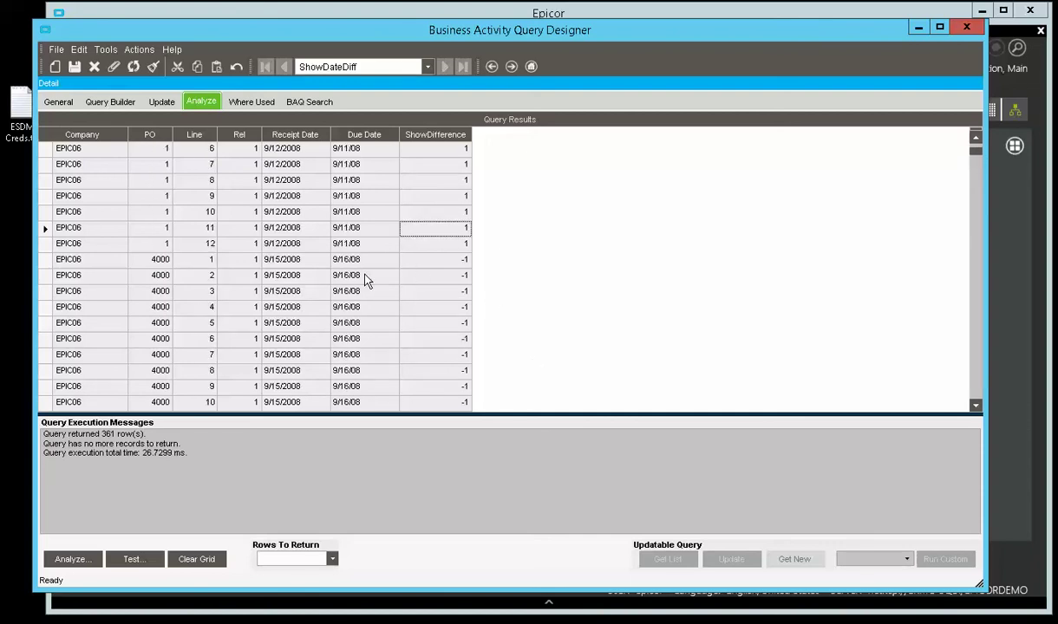
click(271, 258)
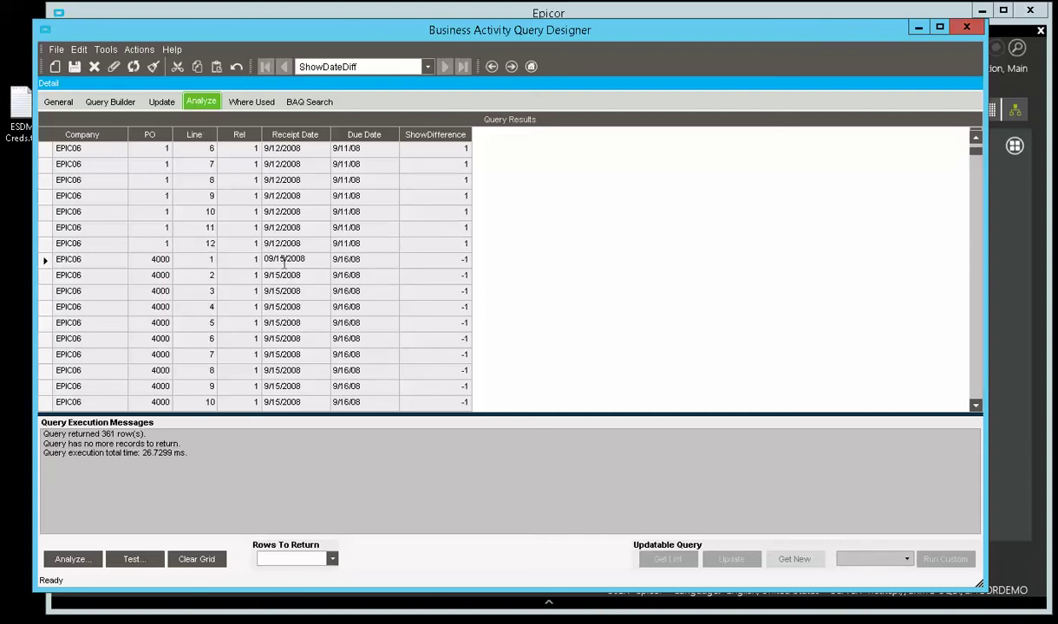
click(374, 266)
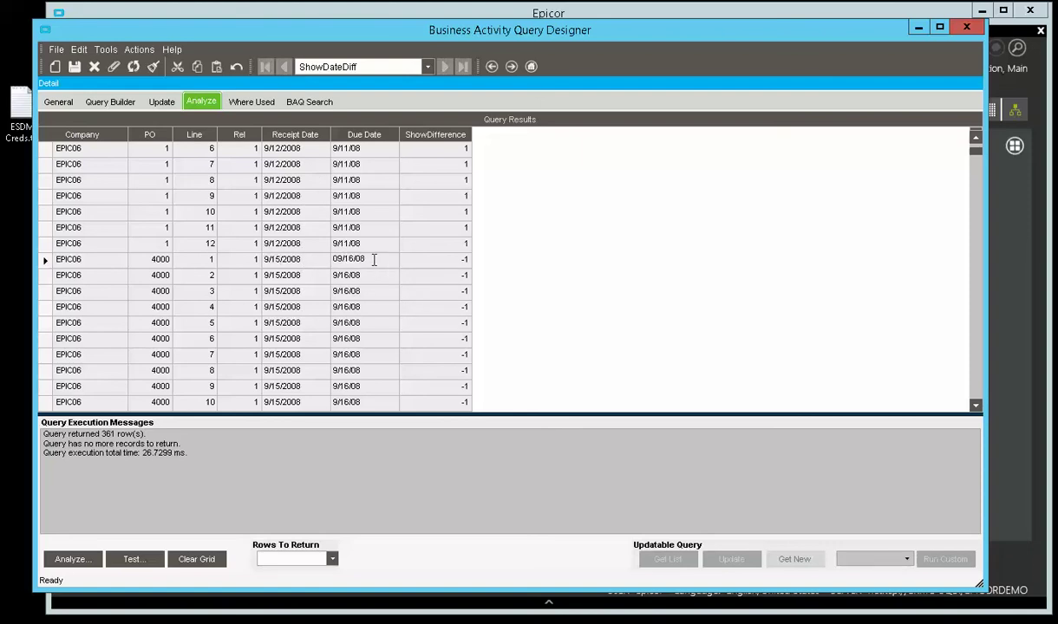
click(425, 261)
scroll(463, 230, up, 2)
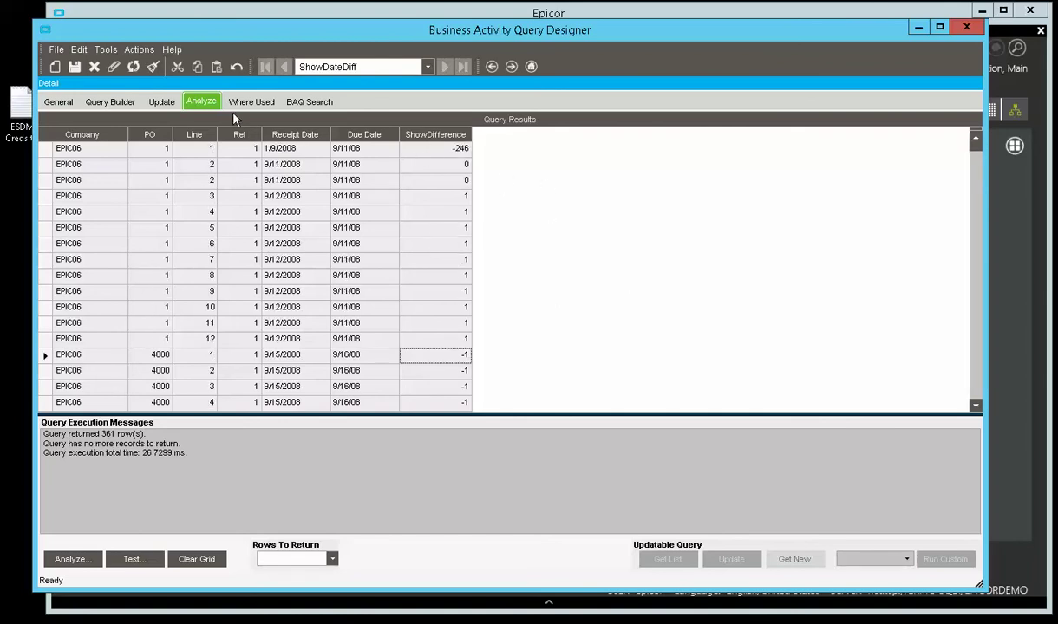
Reopen the ShowDifference calculated field and examine the available Date functions alongside its DateDiff expression, then close the editor
click(126, 104)
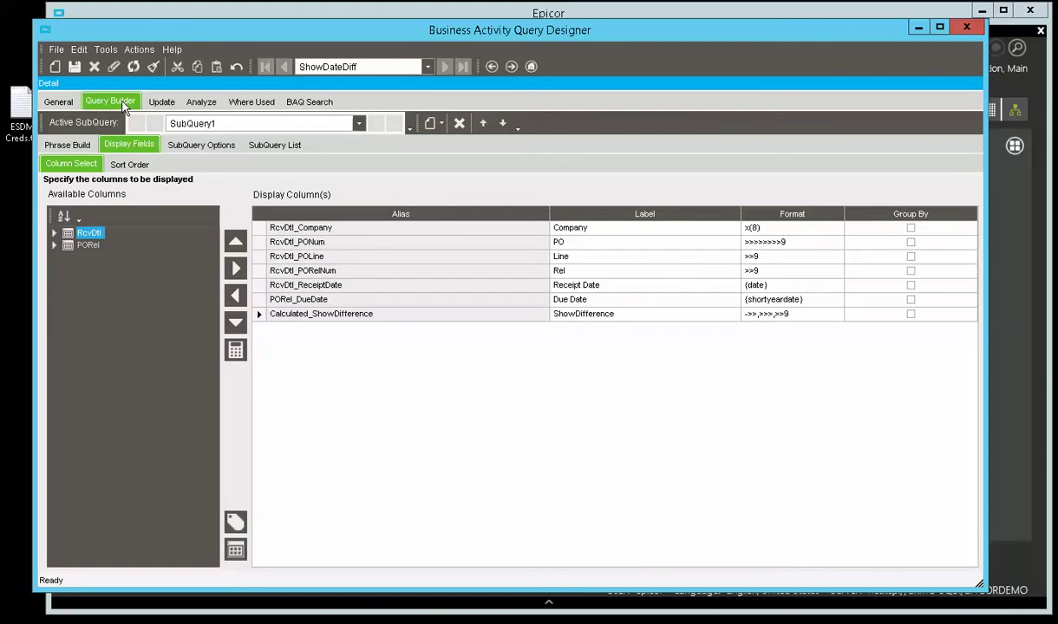
click(235, 351)
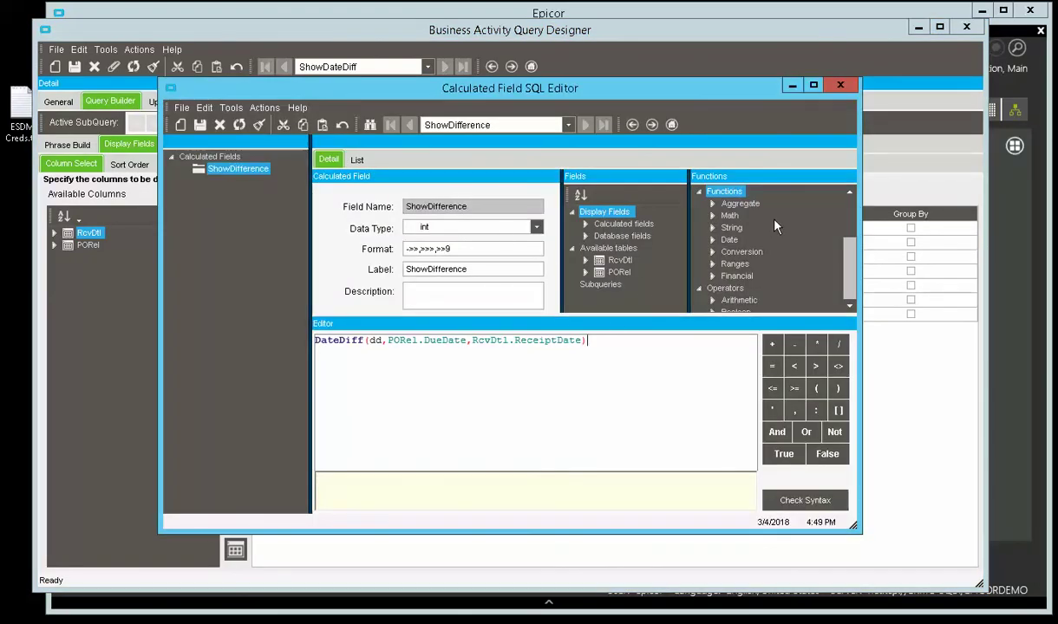
click(713, 239)
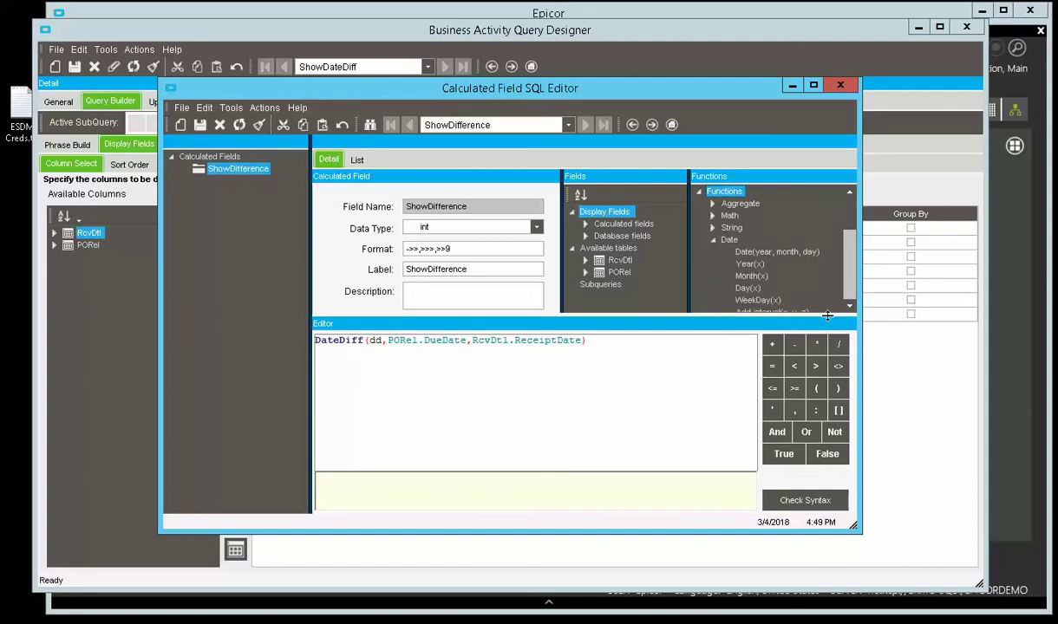
drag(830, 323, 789, 421)
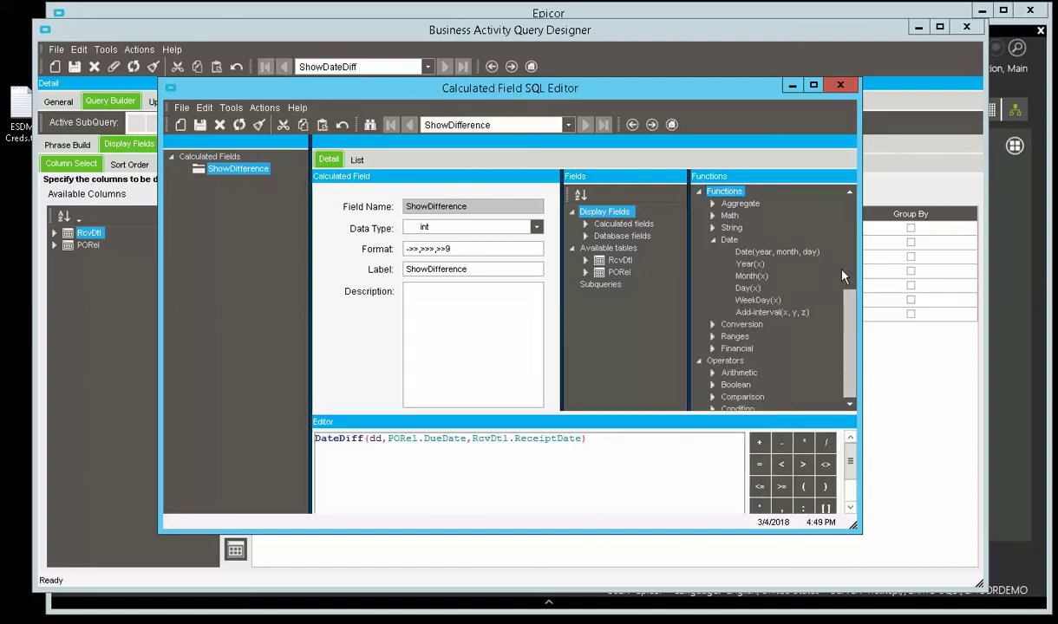
scroll(822, 287, down, 3)
scroll(797, 290, up, 3)
click(591, 438)
drag(591, 438, 314, 439)
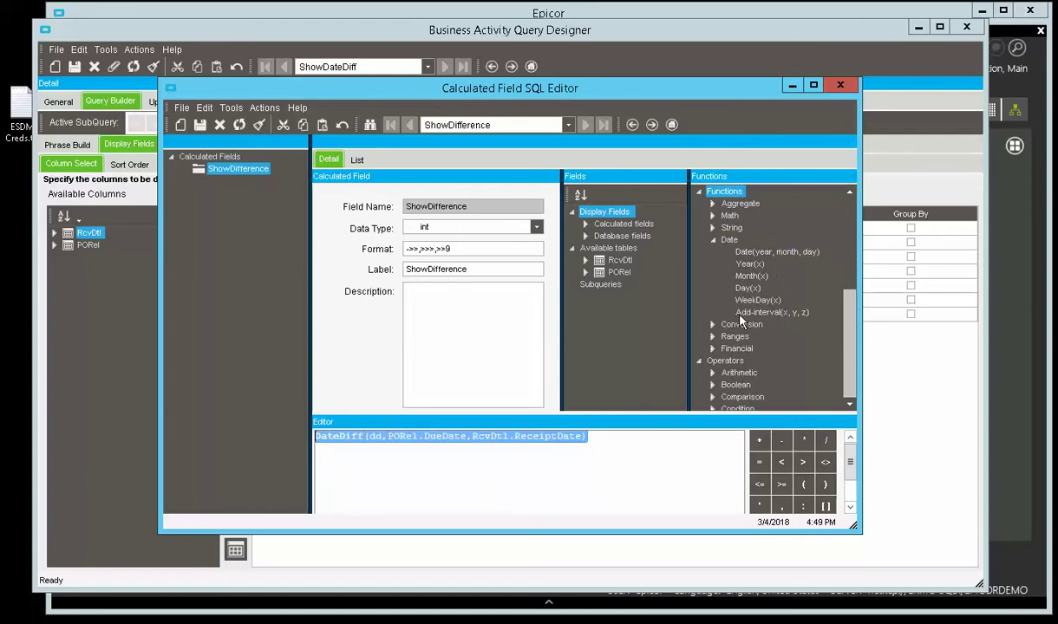
click(464, 461)
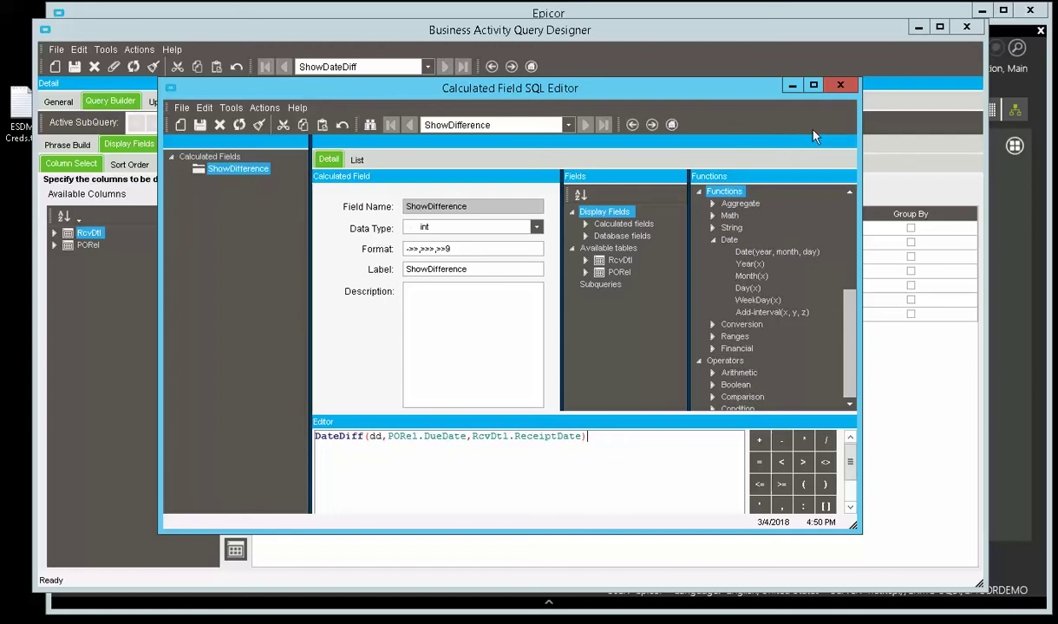
click(839, 86)
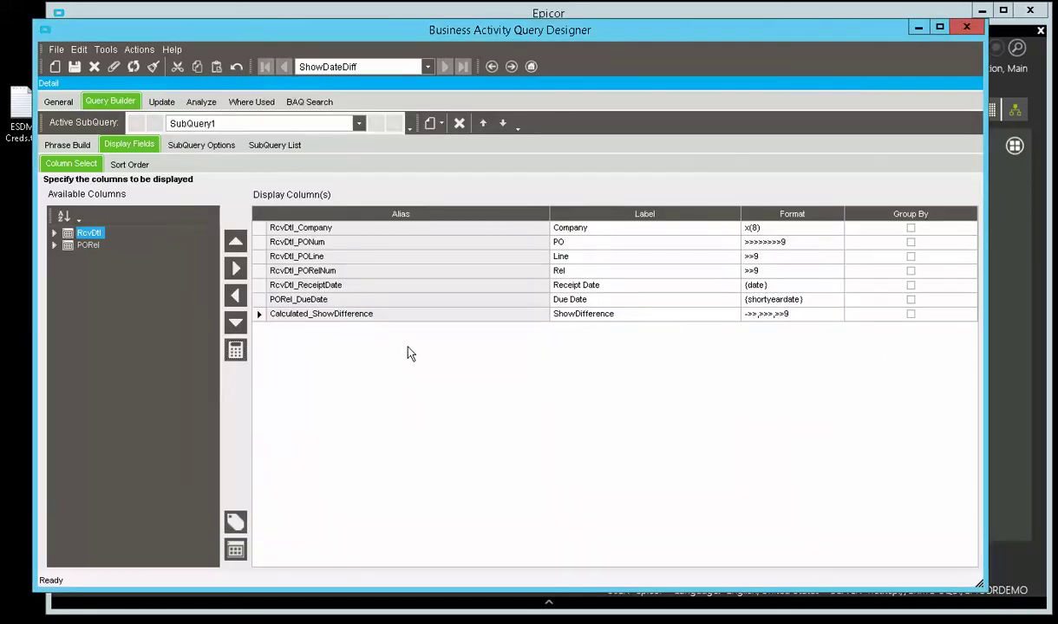